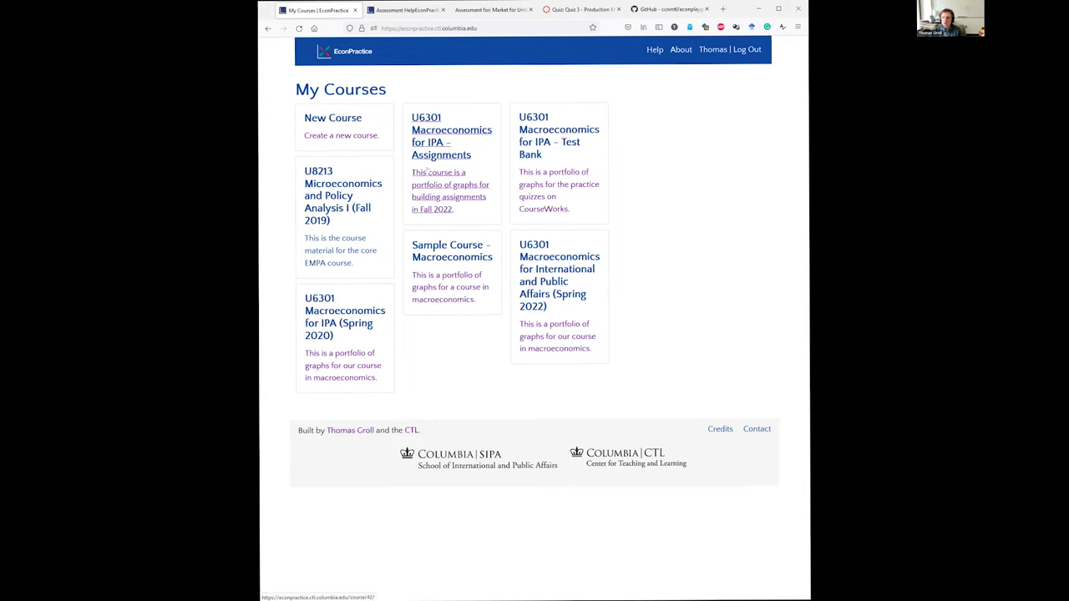
Open the U6301 Macroeconomics for IPA – Assignments course
left_click(458, 159)
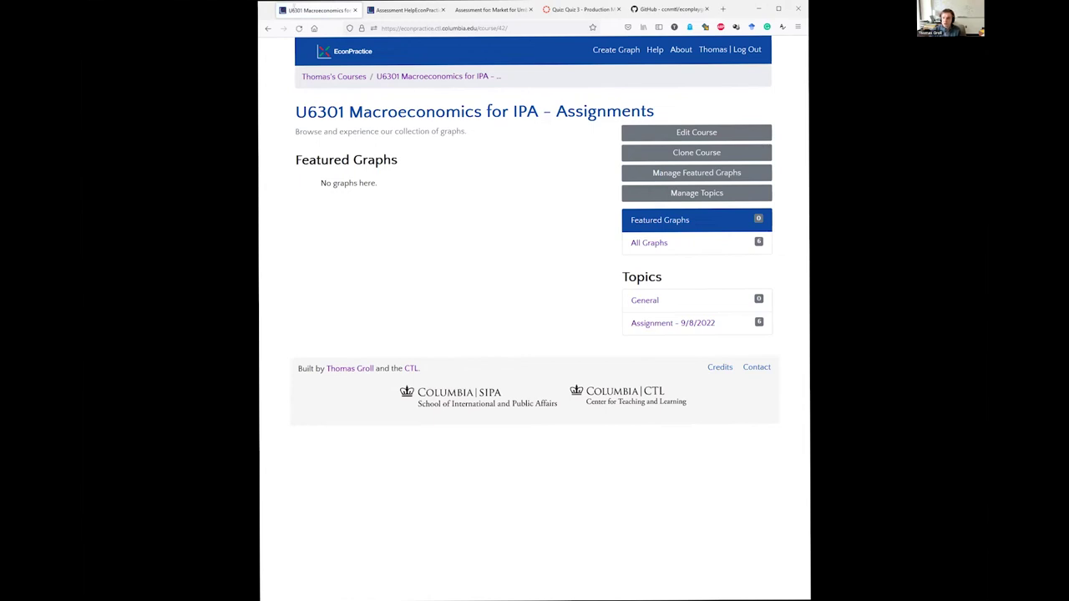
Return to the course list, open the U6301 Spring 2022 course and scroll its Featured Graphs
left_click(268, 29)
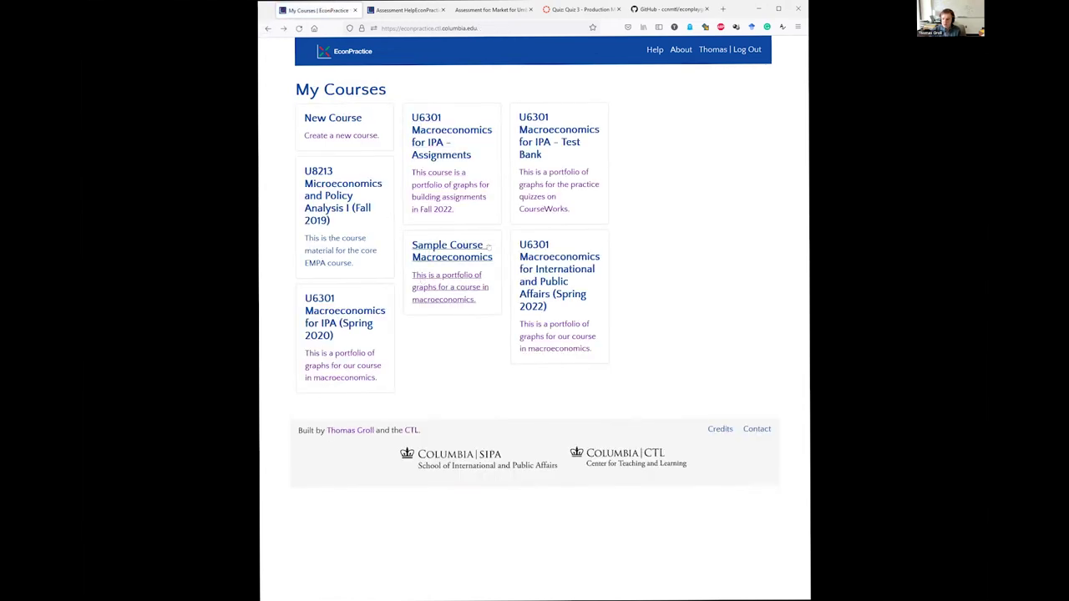
left_click(559, 275)
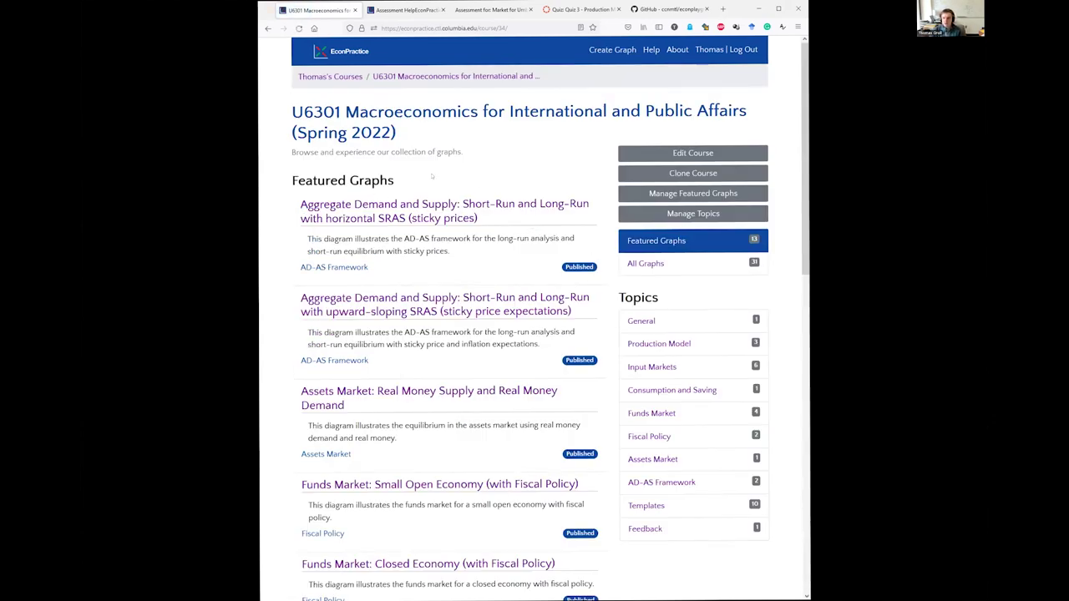
scroll(466, 172, "down", 5)
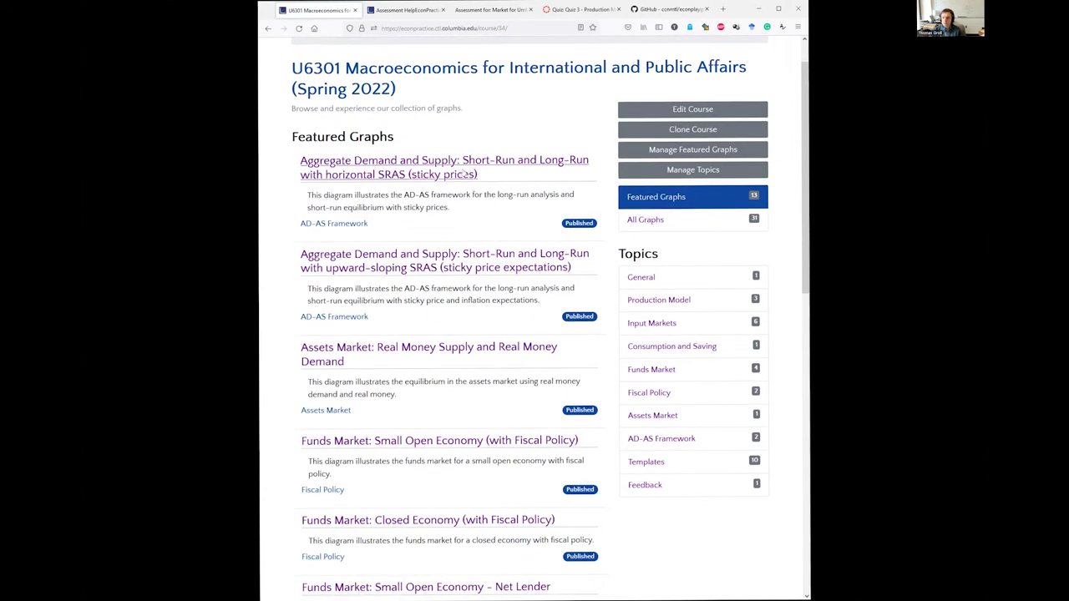
scroll(465, 171, "down", 3)
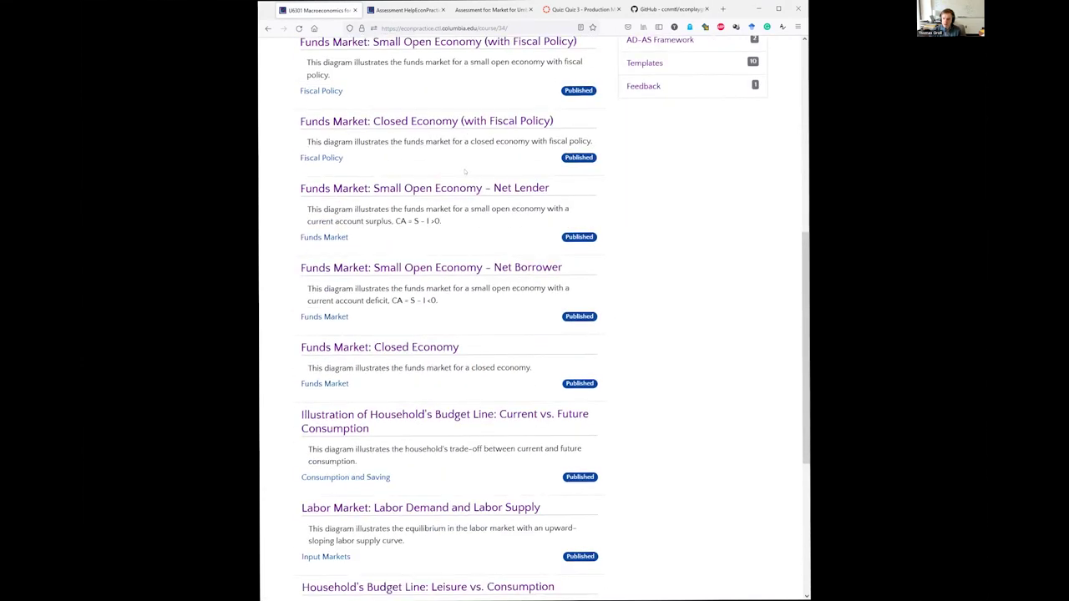
scroll(466, 171, "down", 3)
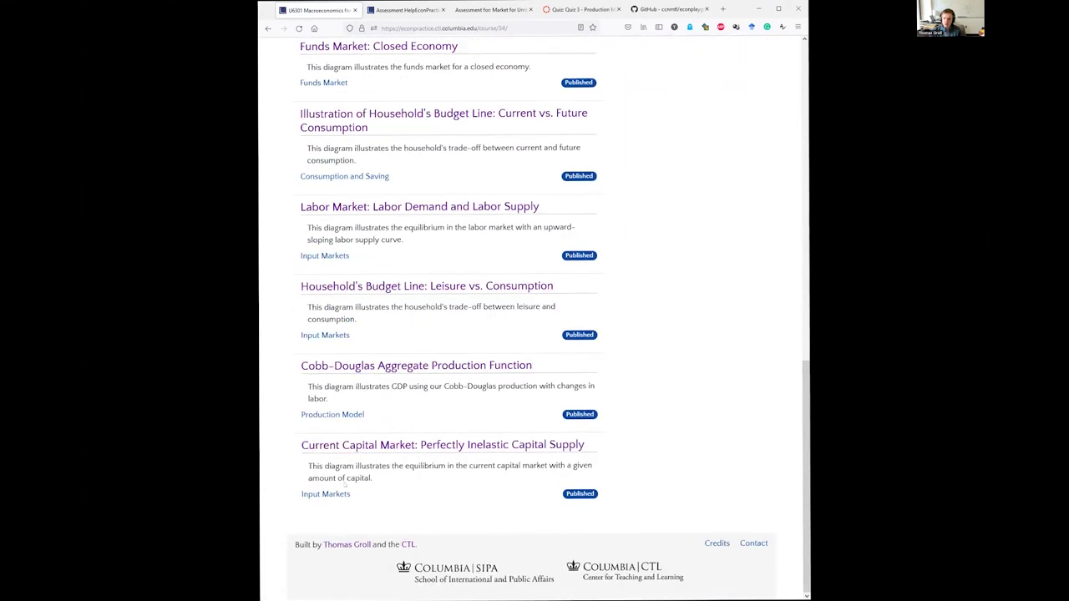
scroll(399, 386, "up", 5)
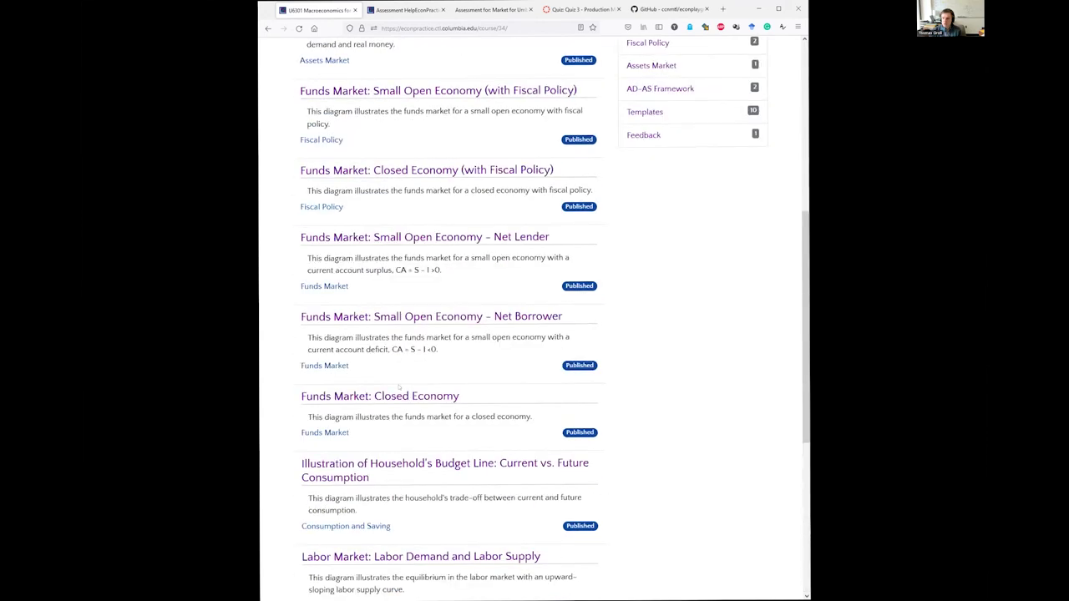
scroll(399, 387, "up", 5)
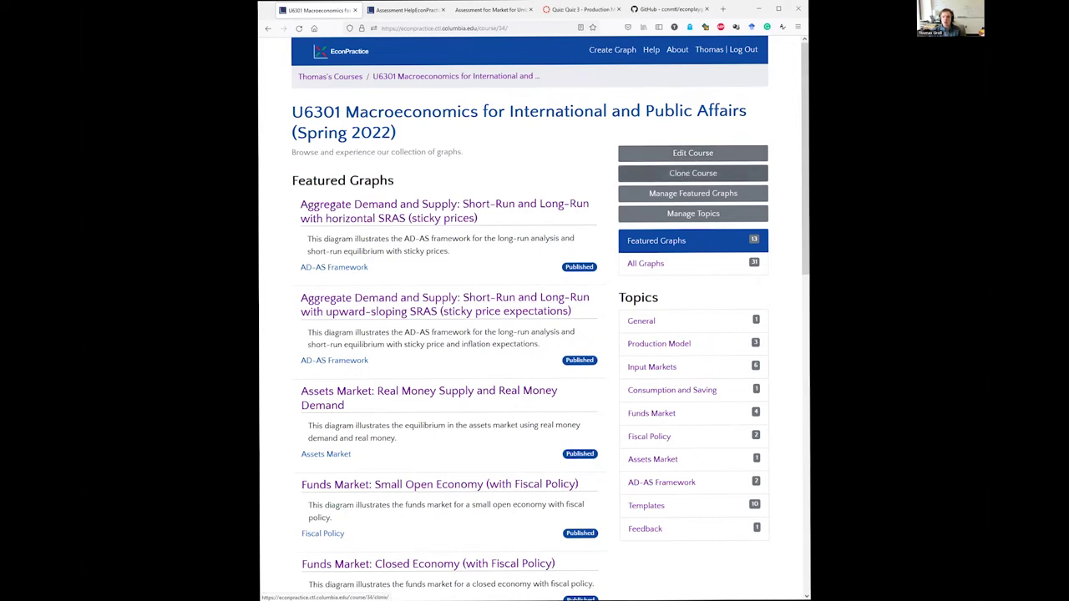
Go to the Create a Graph page for the U6301 Spring 2022 course
double_click(338, 131)
left_click(350, 130)
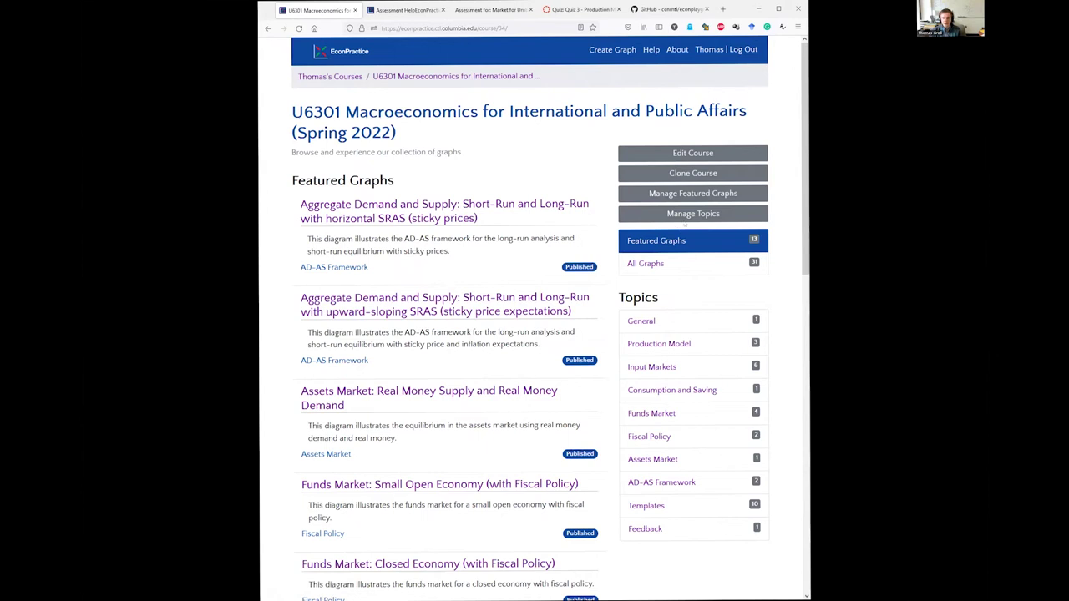
left_click(620, 52)
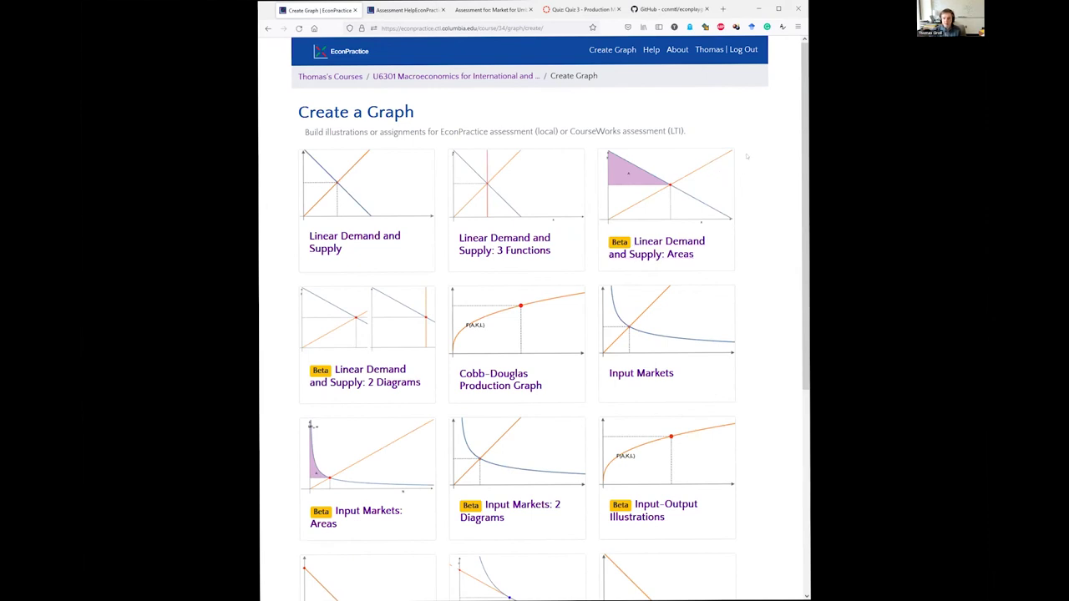
Browse the template gallery and start a new graph from the Linear Demand and Supply template
scroll(565, 117, "down", 3)
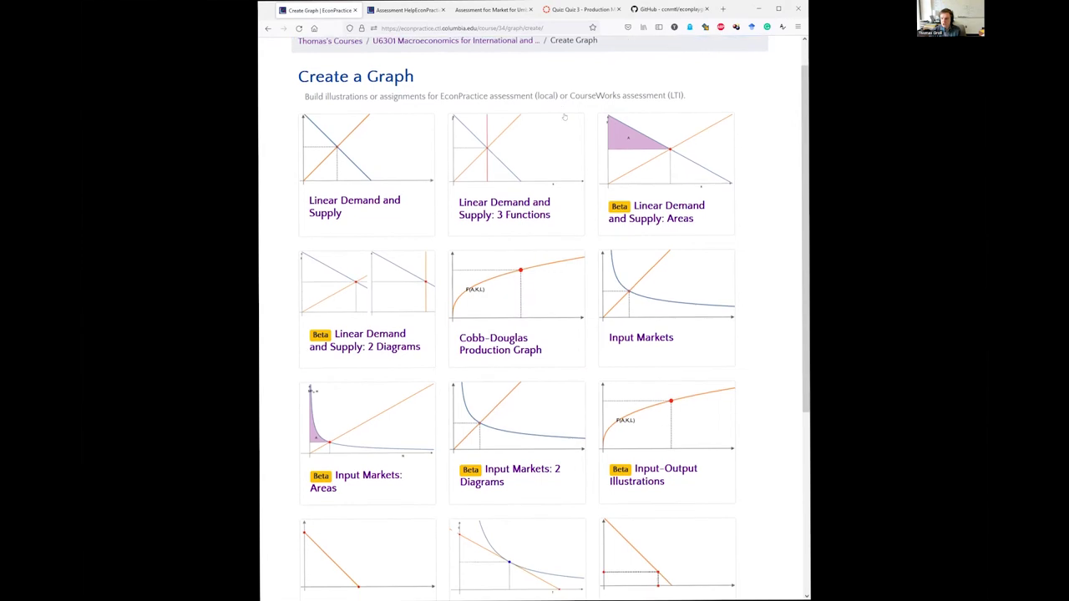
scroll(564, 117, "down", 4)
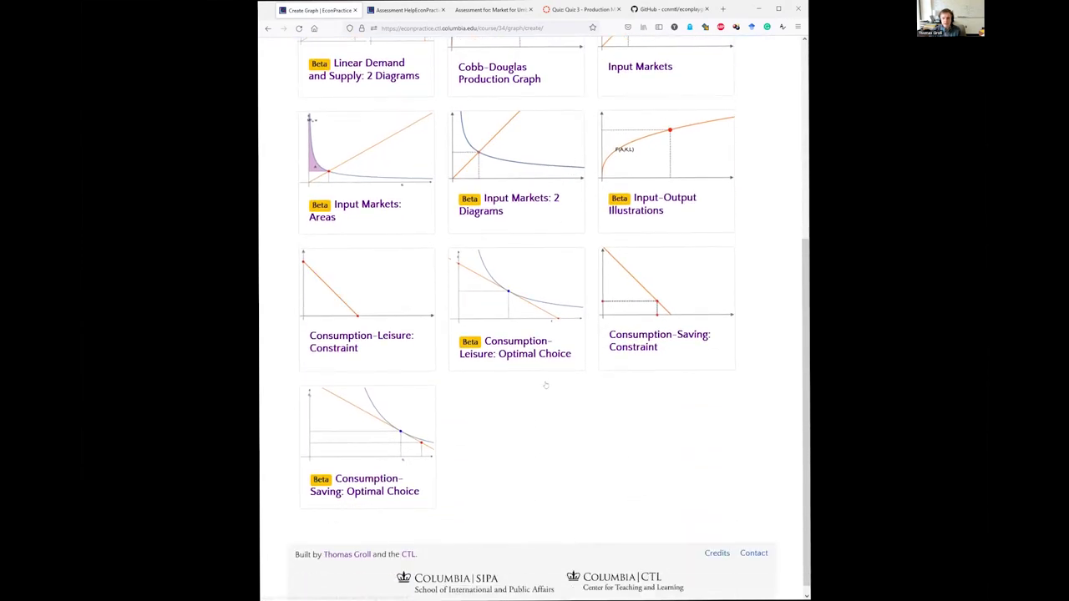
scroll(550, 381, "up", 5)
scroll(552, 356, "up", 2)
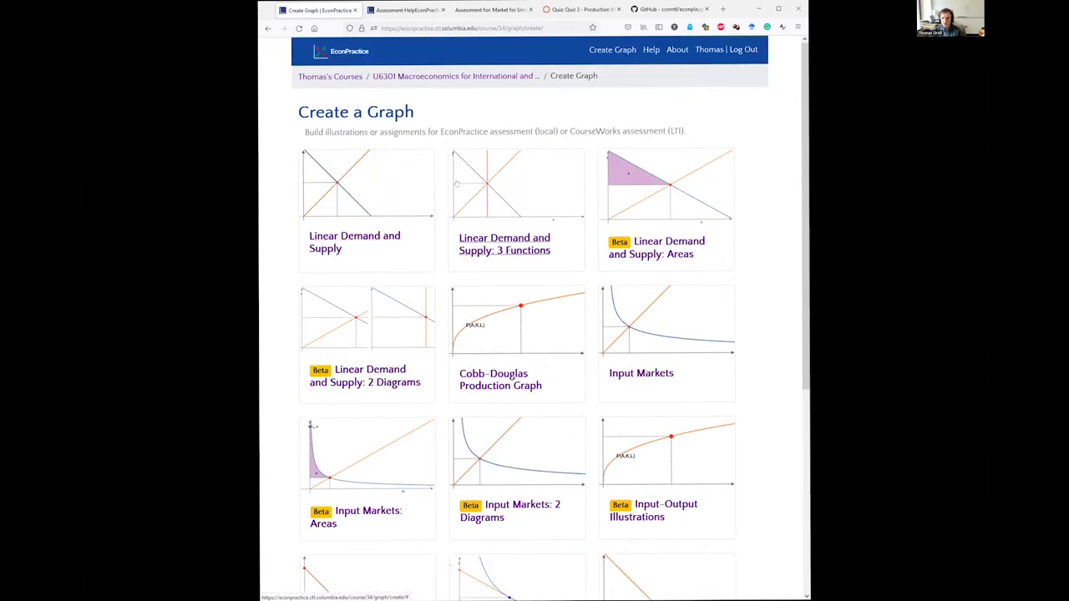
scroll(566, 255, "down", 1)
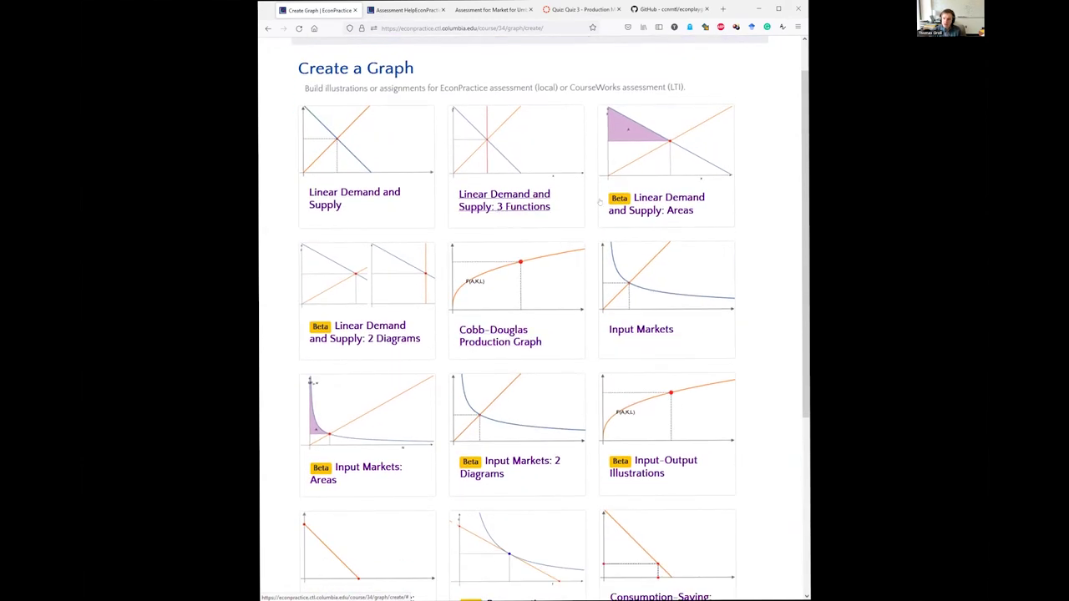
scroll(431, 234, "up", 1)
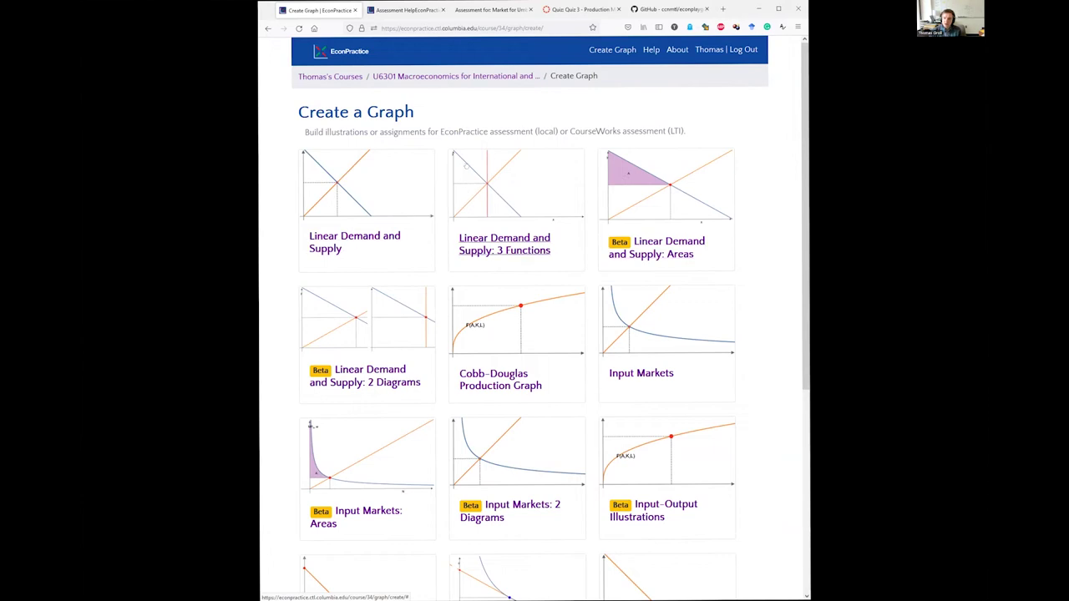
scroll(435, 234, "down", 1)
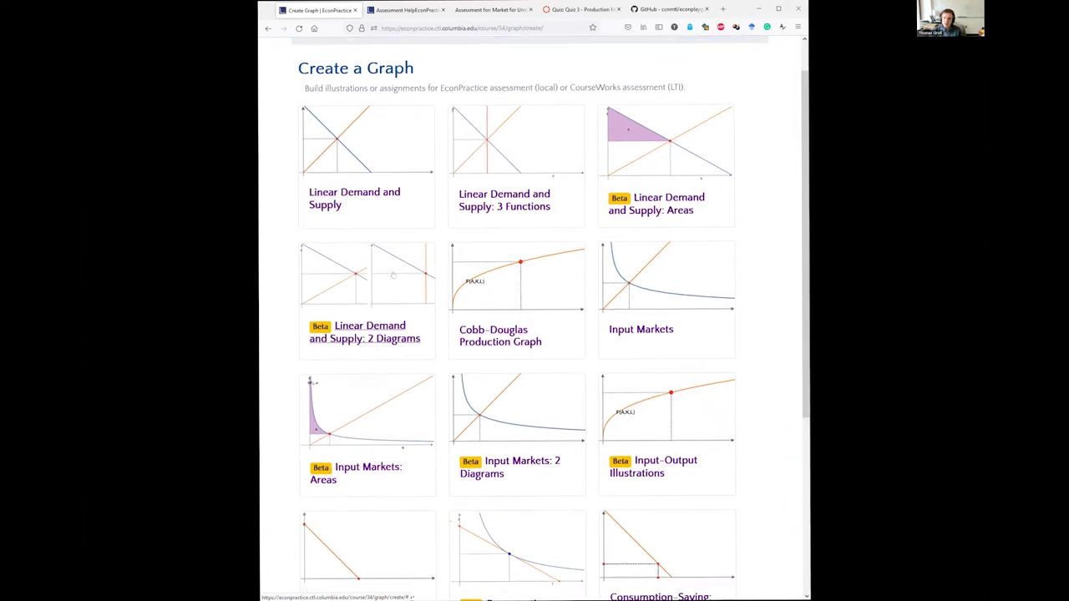
scroll(386, 280, "down", 3)
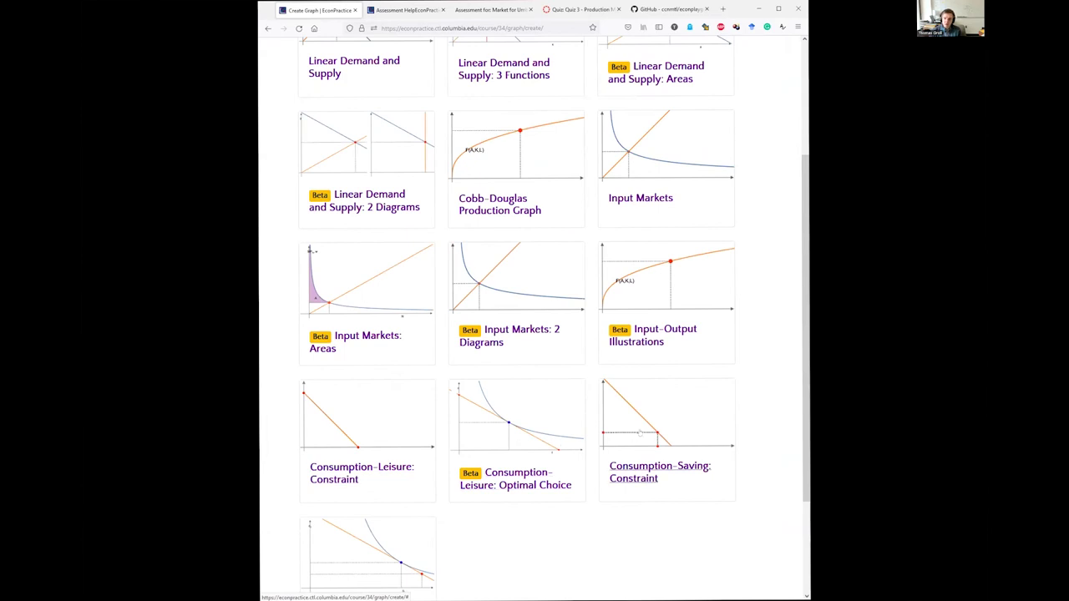
scroll(504, 423, "up", 4)
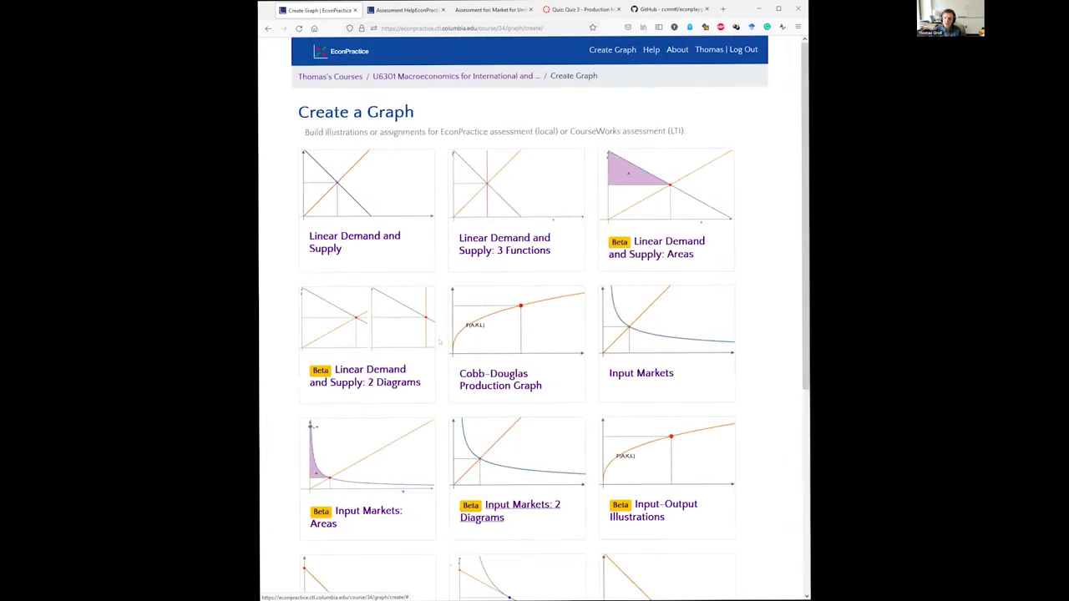
left_click(385, 240)
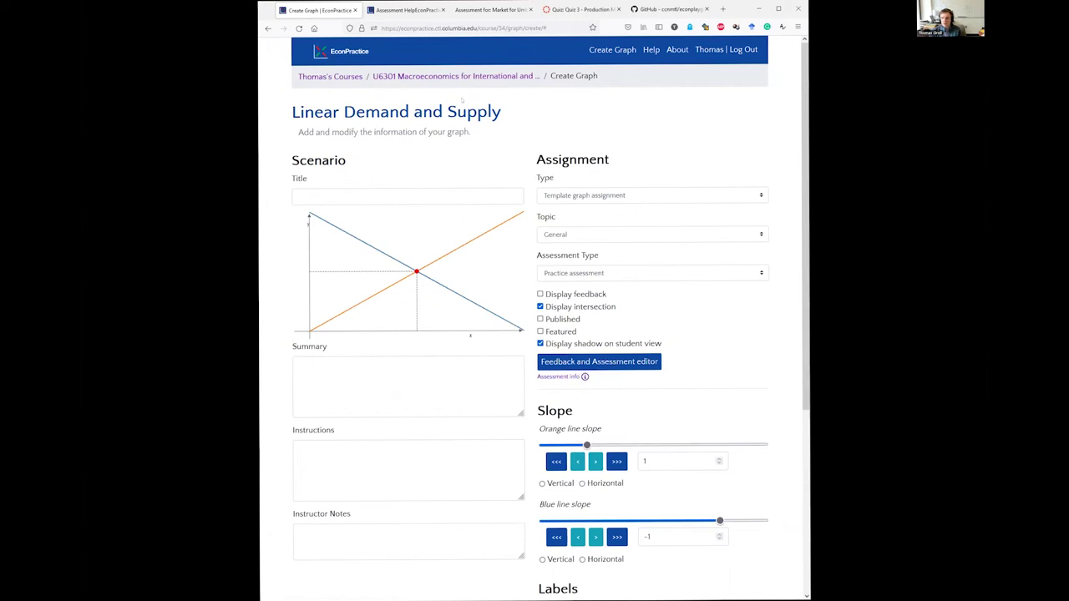
Step through the title, summary and instructions fields, then steepen the orange line to slope 1.29, shifting the intersection right
left_click(397, 196)
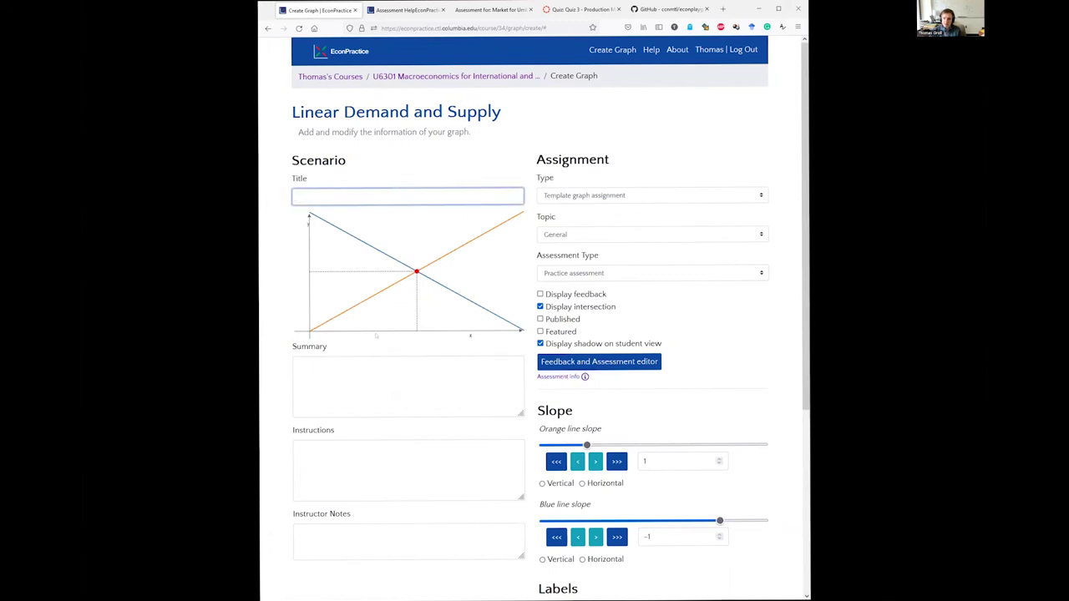
left_click(296, 365)
scroll(386, 402, "down", 1)
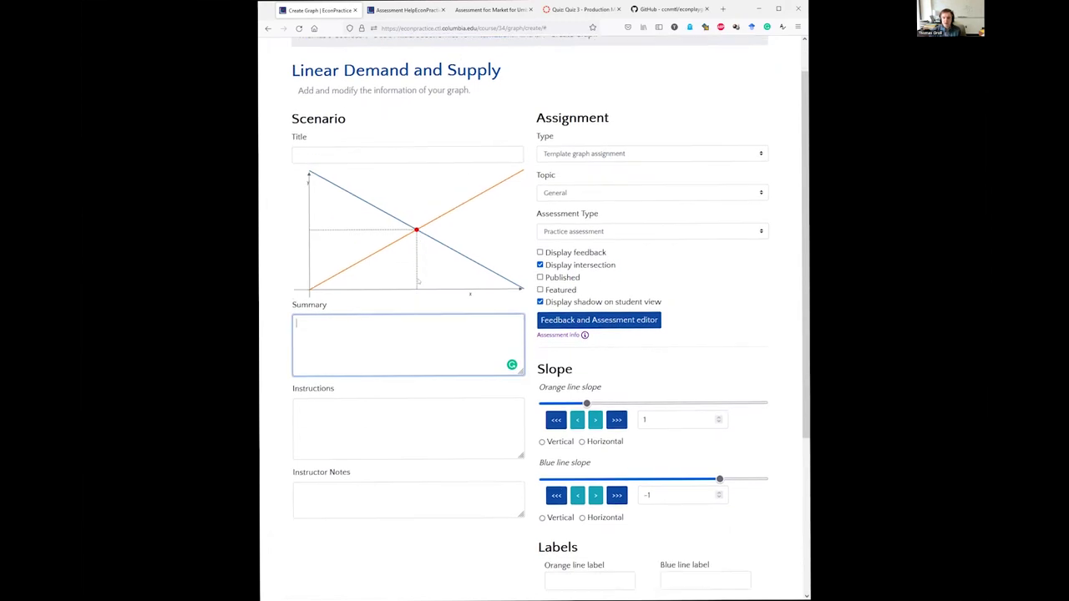
left_click(387, 401)
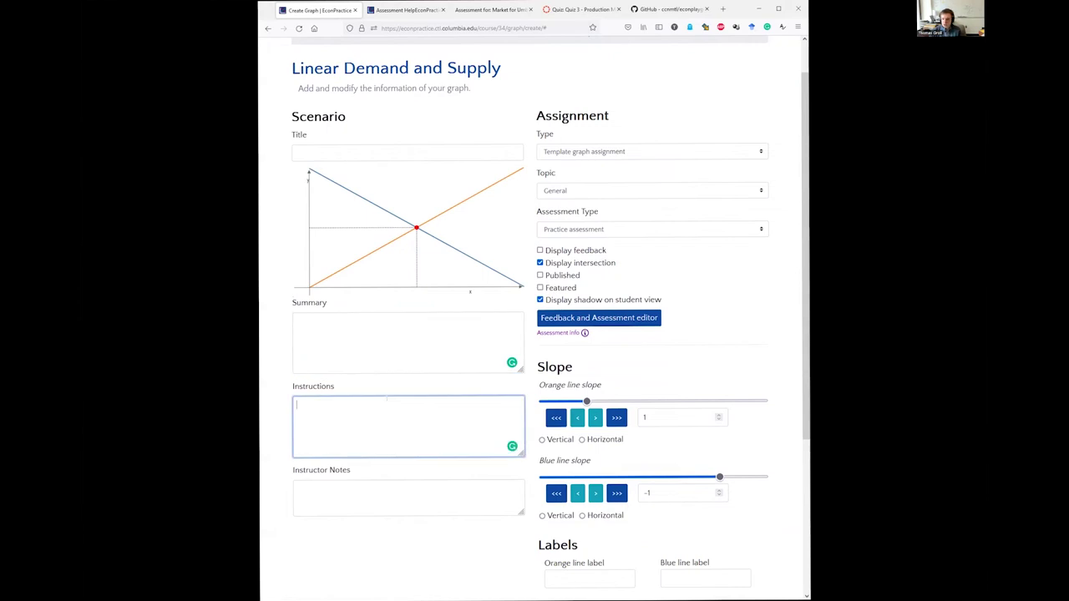
scroll(387, 398, "down", 1)
mouse_move(587, 357)
left_mouse_down()
mouse_move(615, 356)
mouse_move(593, 357)
left_mouse_up()
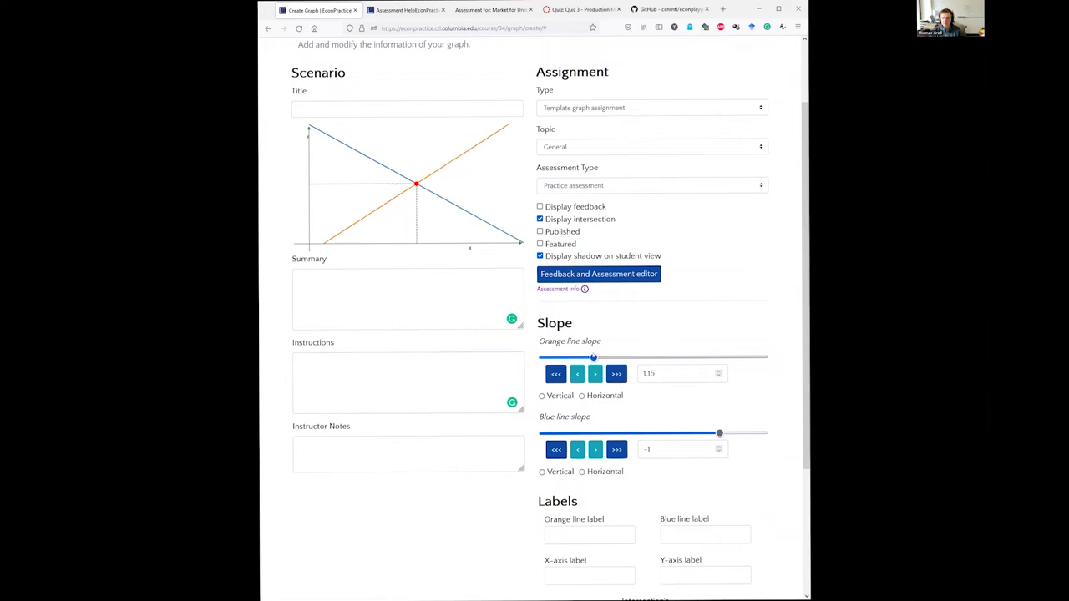
left_click_drag(451, 161, 465, 184)
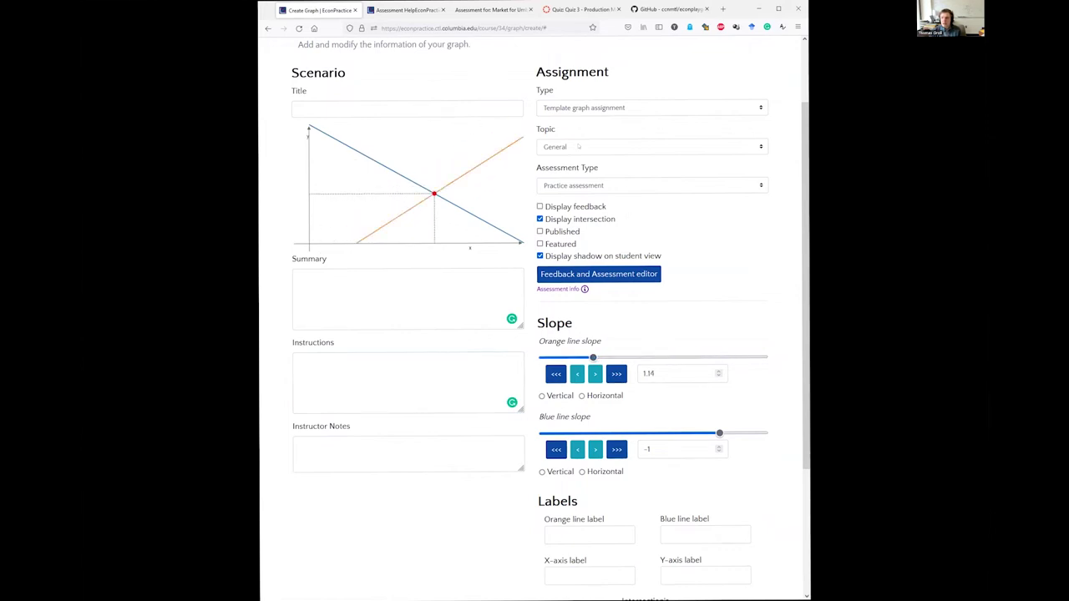
Keep Template graph as assignment type and Practice as assessment type, then view Assessment Help
left_click(584, 111)
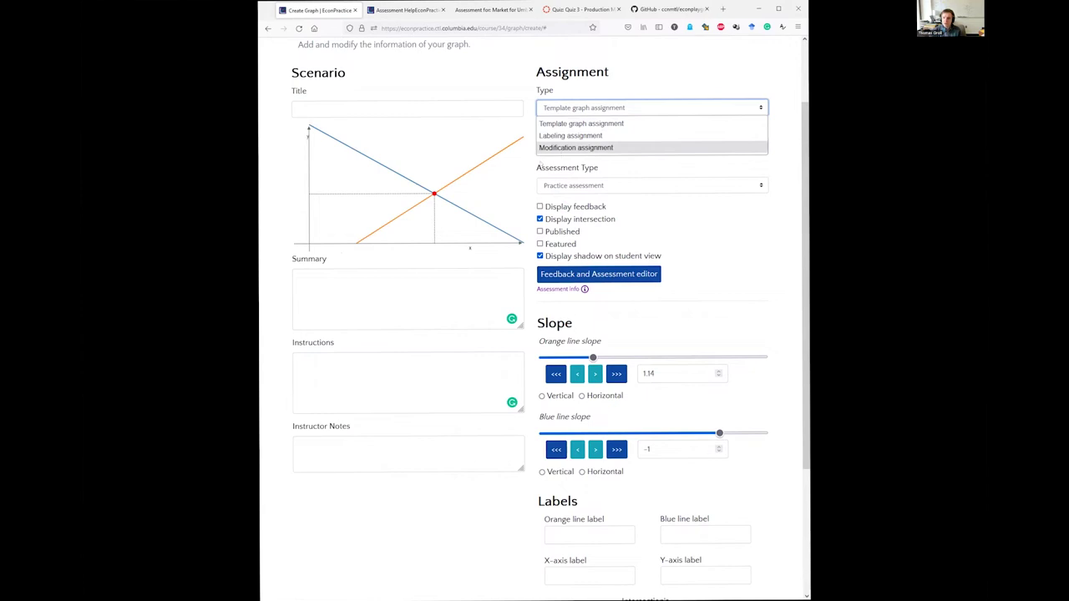
left_click(539, 164)
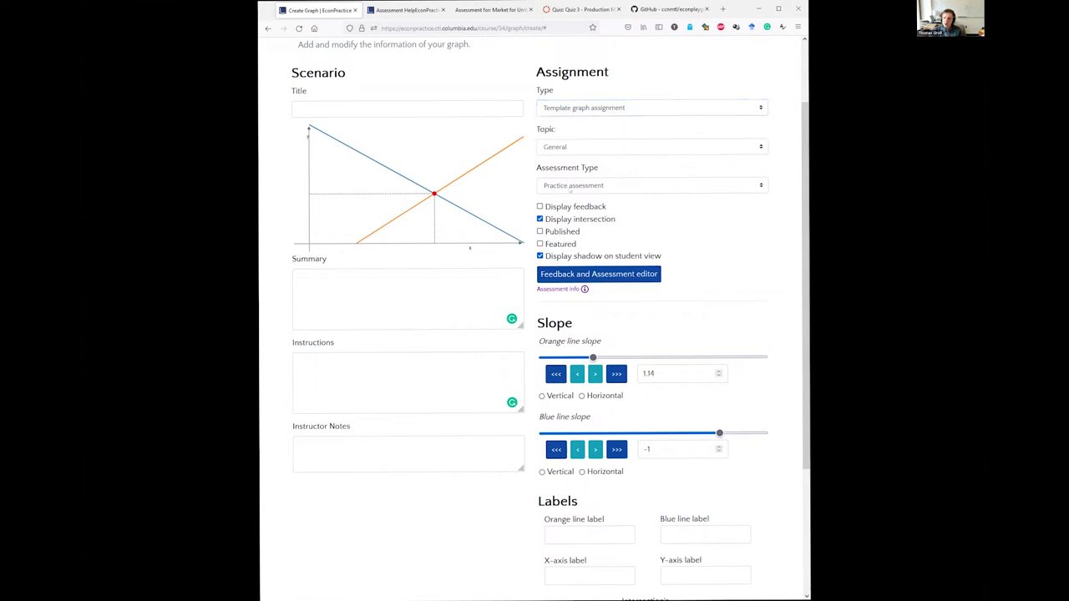
left_click(570, 187)
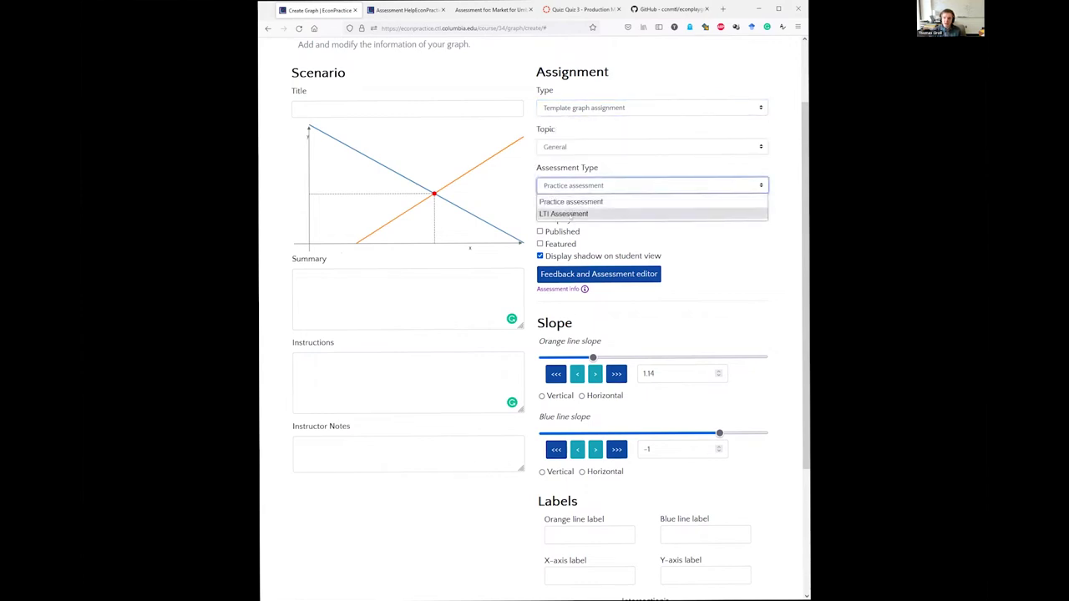
left_click(571, 201)
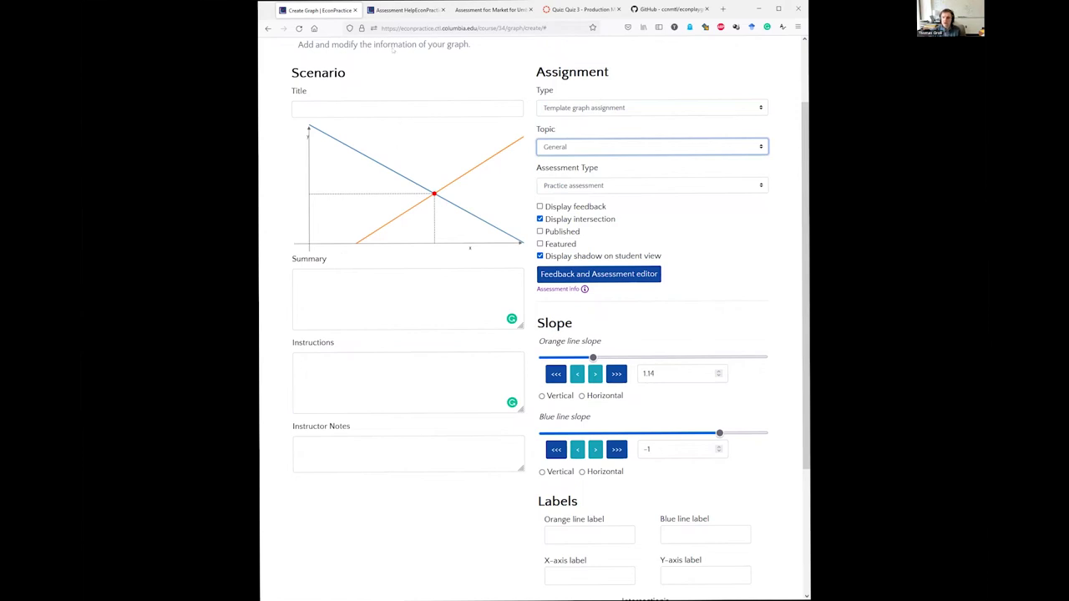
left_click(403, 11)
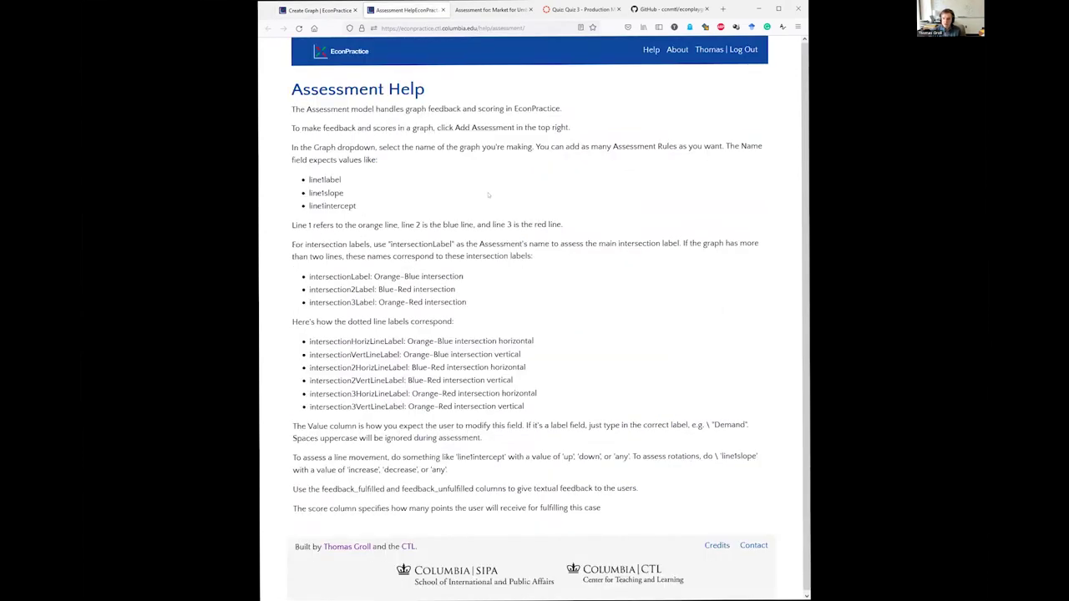
left_click(493, 10)
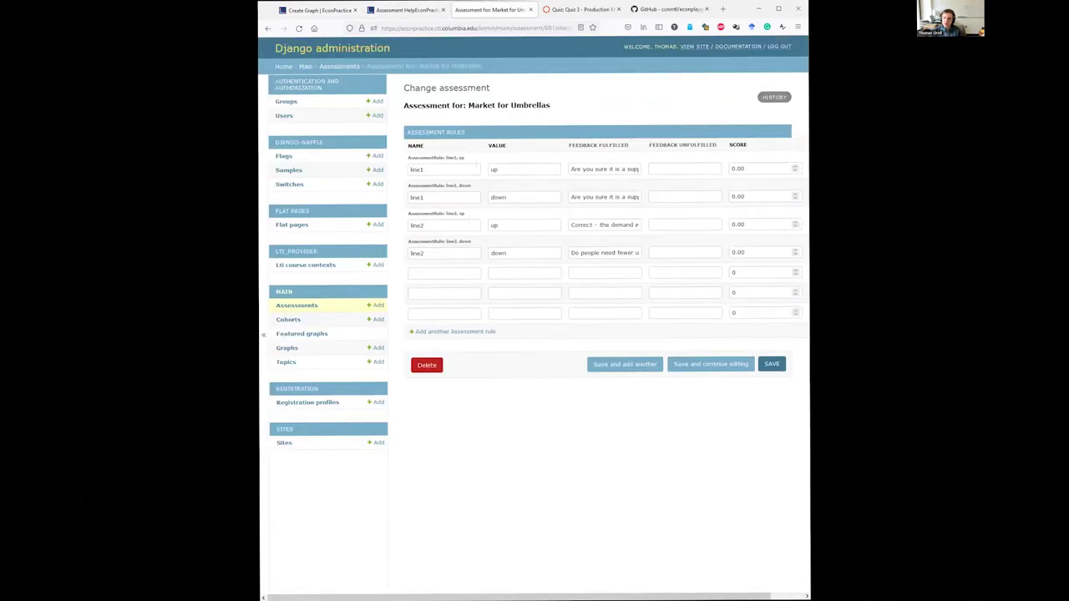
left_click(424, 169)
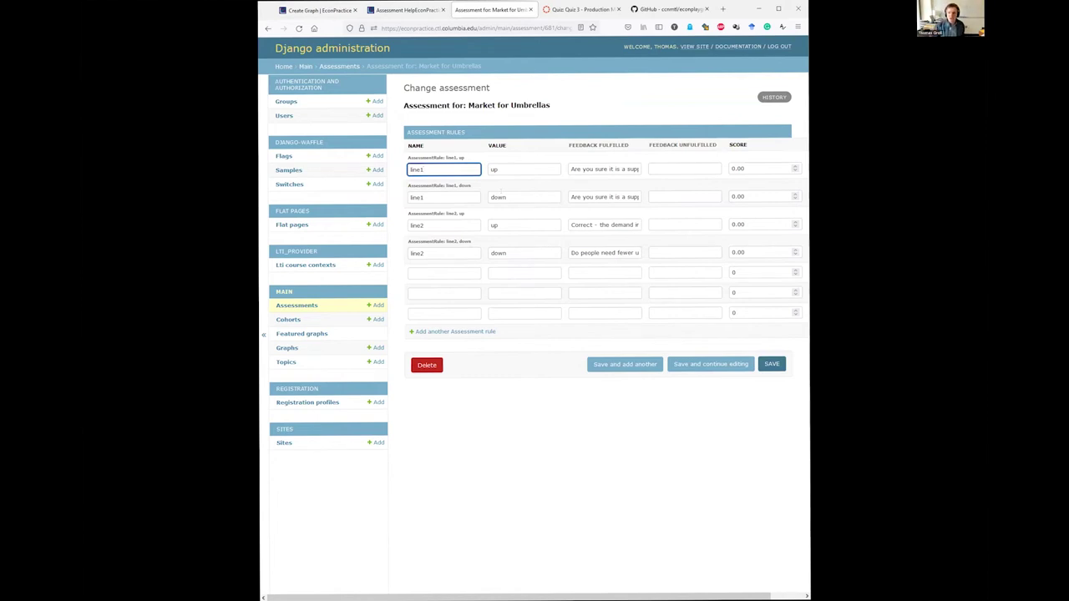
left_click(624, 169)
left_click(744, 168)
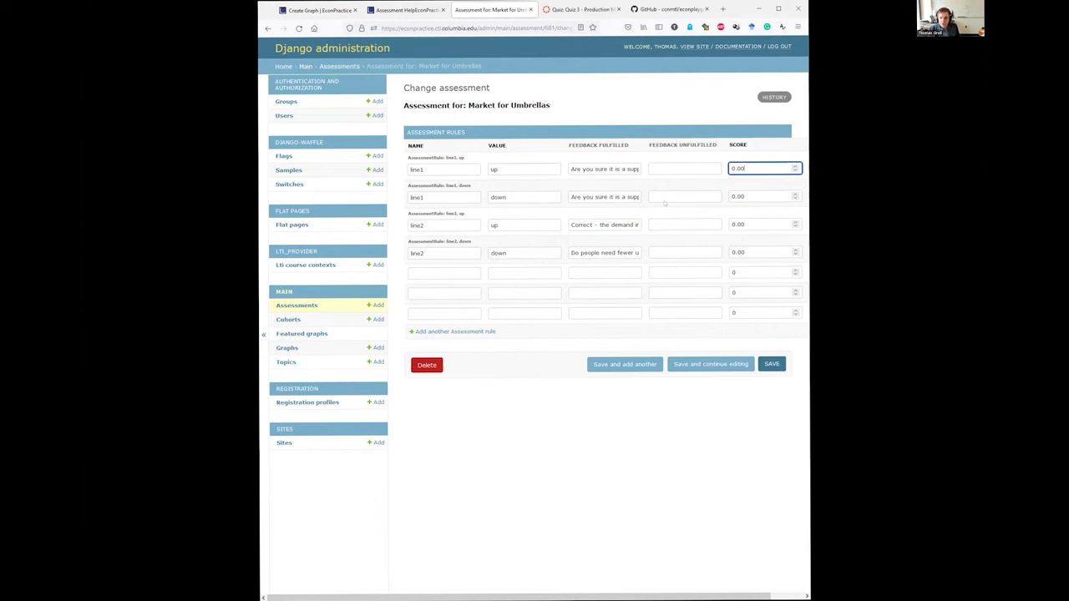
left_click(322, 10)
scroll(406, 260, "up", 2)
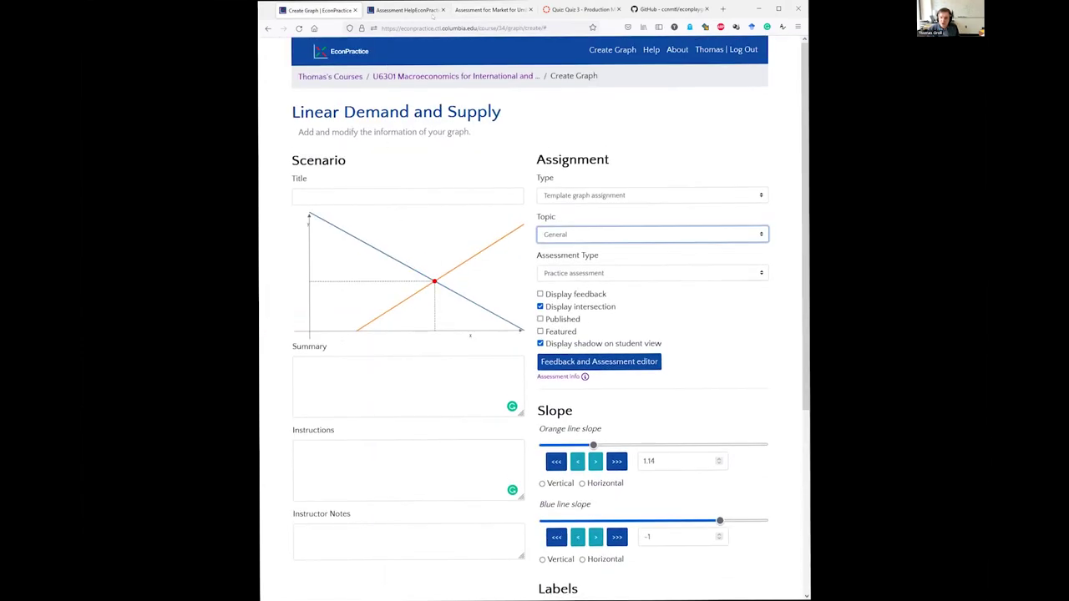
Return to the macroeconomics course and open the second featured graph, the AD-AS graph, for editing
left_click(455, 76)
left_click(476, 310)
scroll(481, 228, "down", 3)
scroll(481, 228, "down", 3)
scroll(501, 259, "up", 5)
scroll(520, 287, "down", 2)
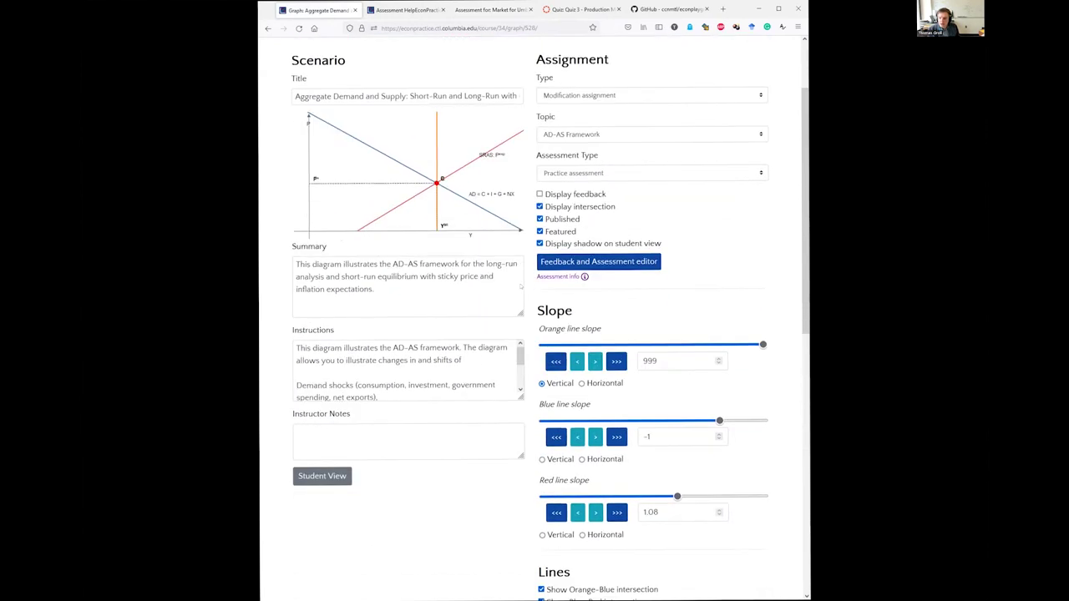
scroll(521, 286, "down", 7)
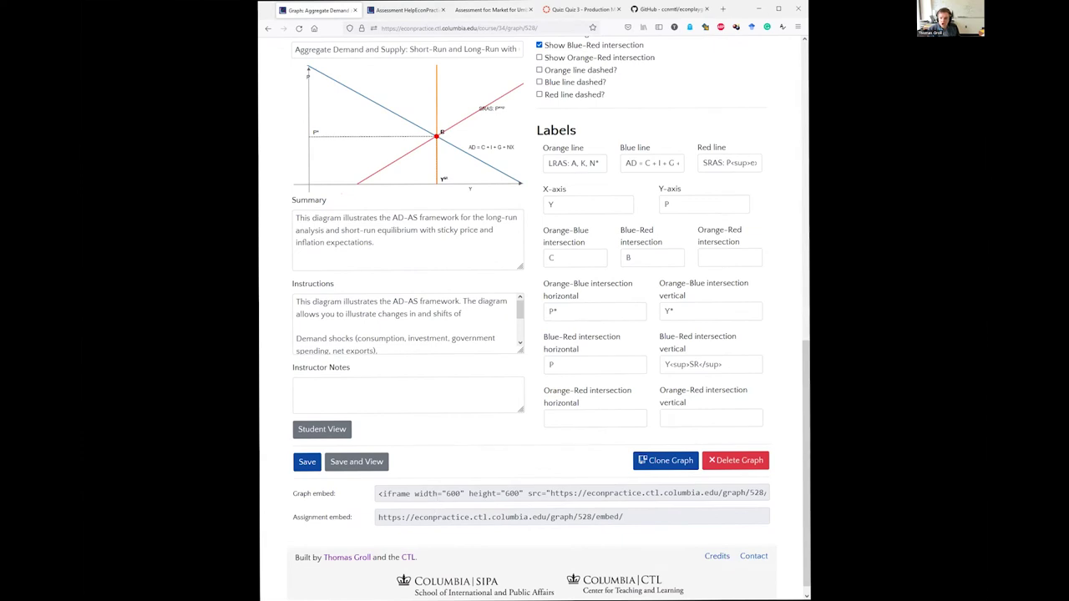
Select the Assignment embed link and the Graph embed iframe code
left_click(440, 517)
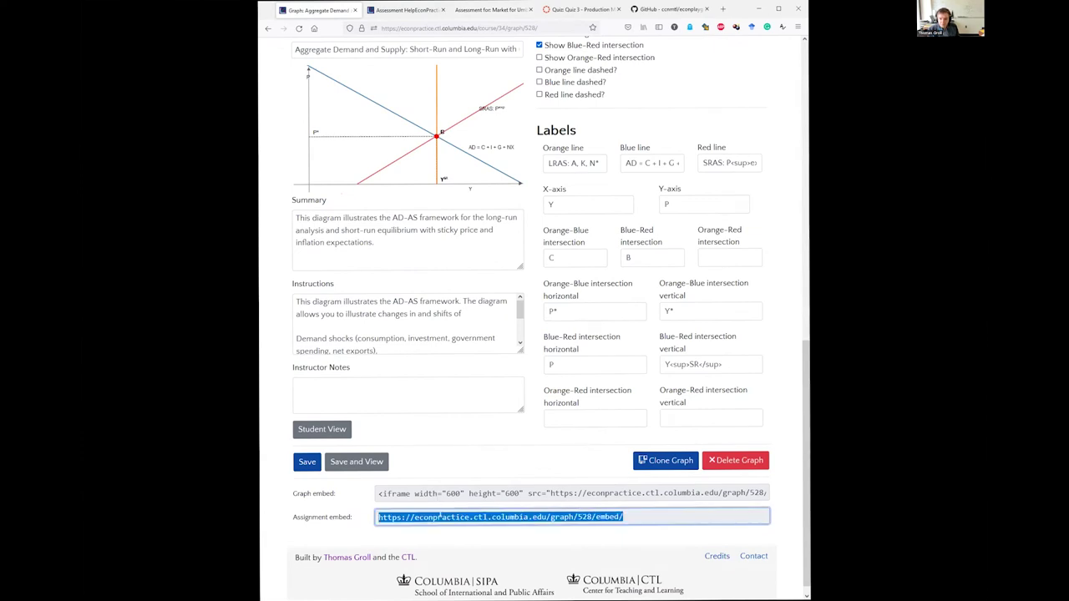
left_click(501, 493)
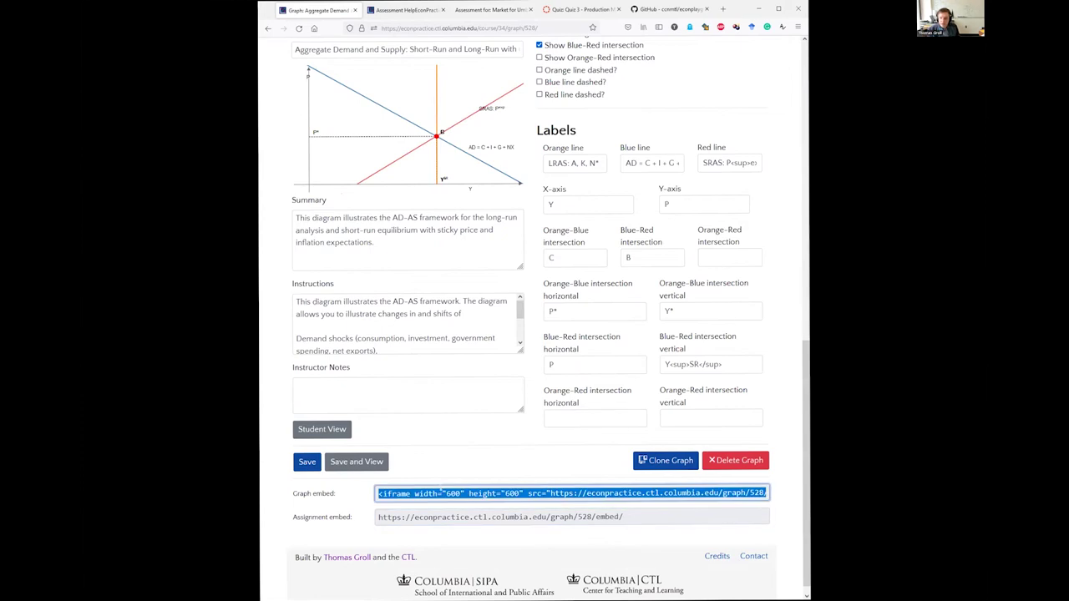
scroll(441, 493, "up", 10)
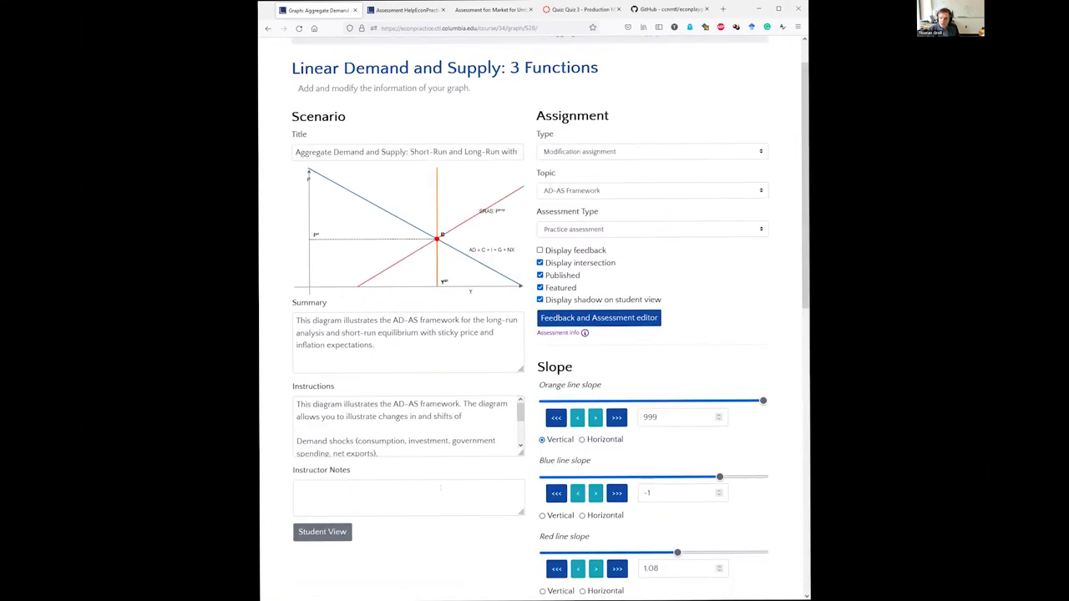
scroll(441, 488, "up", 1)
left_click(557, 11)
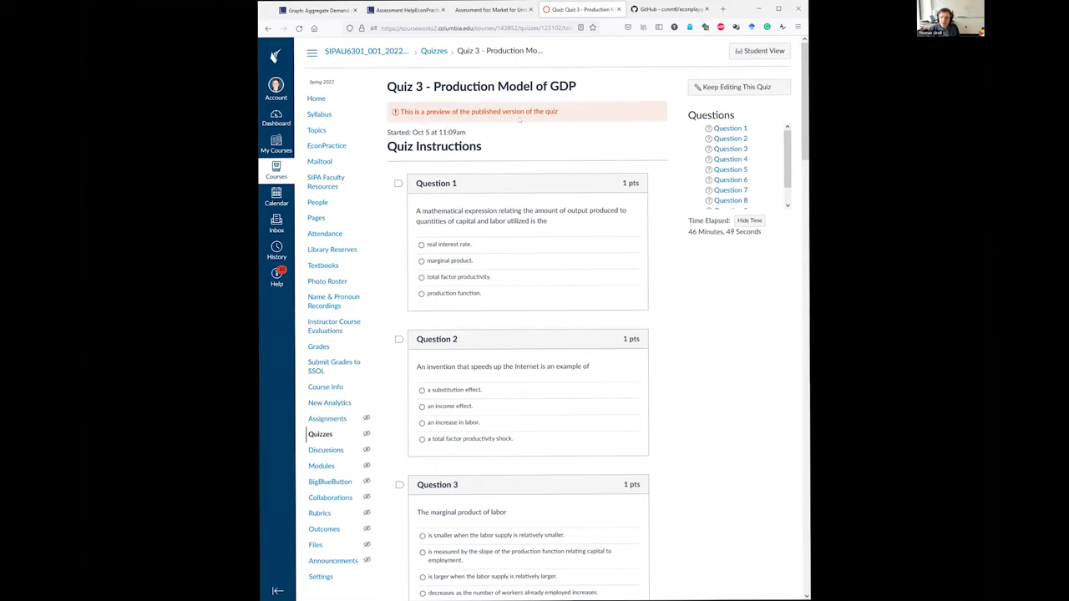
scroll(522, 127, "down", 5)
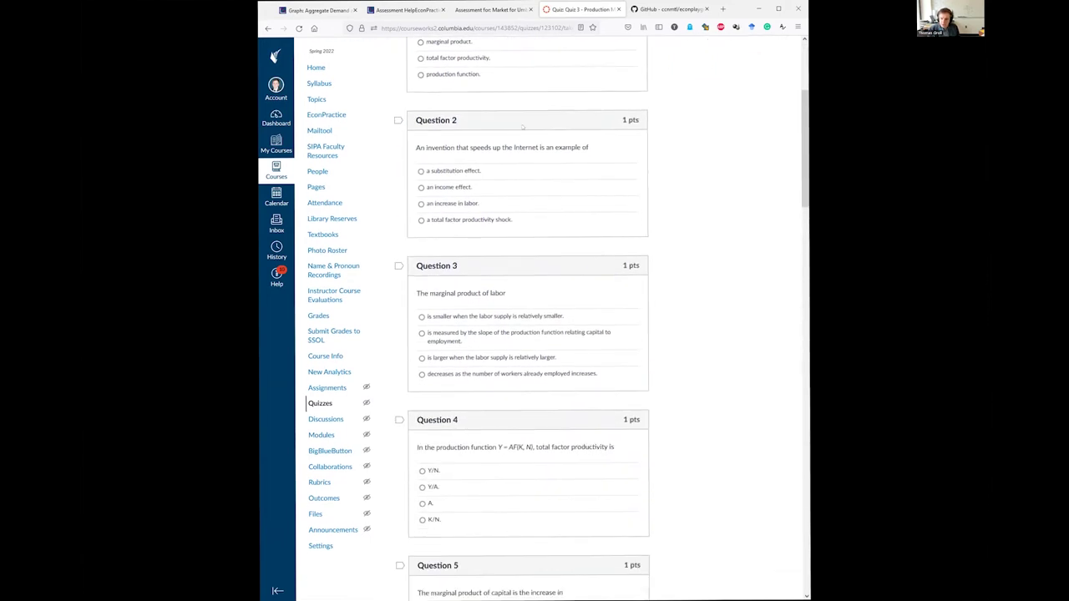
scroll(522, 127, "down", 6)
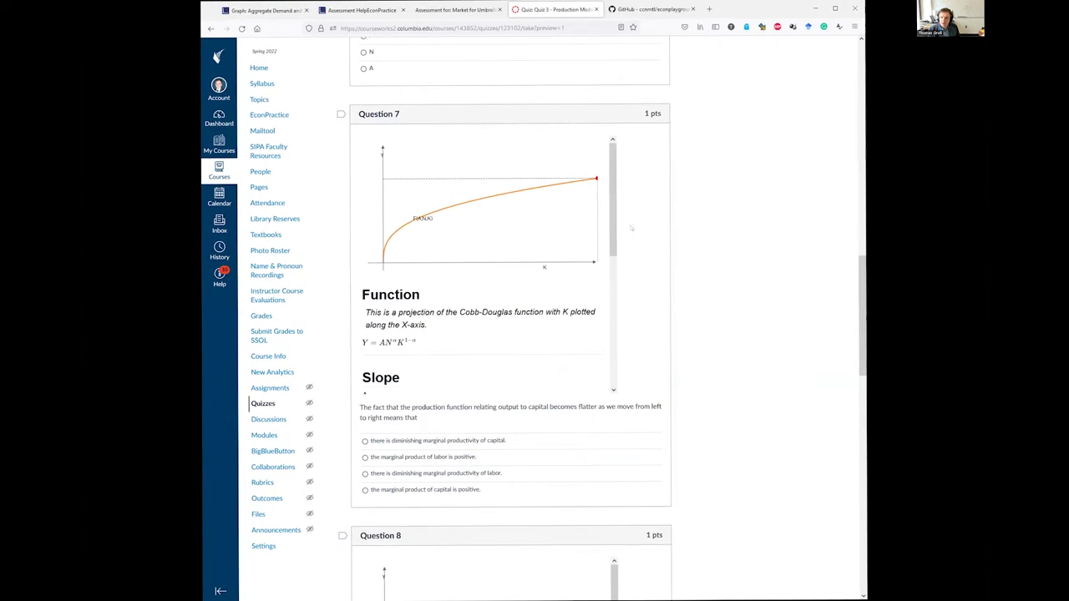
scroll(615, 221, "down", 5)
scroll(601, 190, "up", 5)
scroll(492, 225, "up", 2)
scroll(492, 226, "down", 3)
scroll(611, 216, "down", 1)
scroll(610, 216, "down", 3)
left_click_drag(459, 221, 505, 222)
left_click_drag(614, 231, 609, 155)
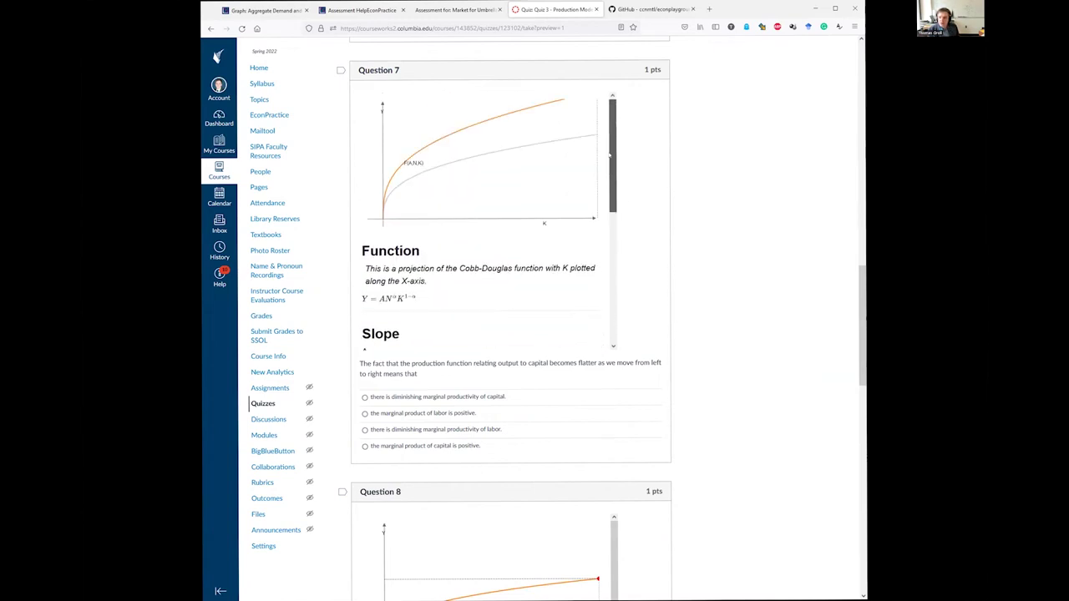
scroll(501, 251, "up", 5)
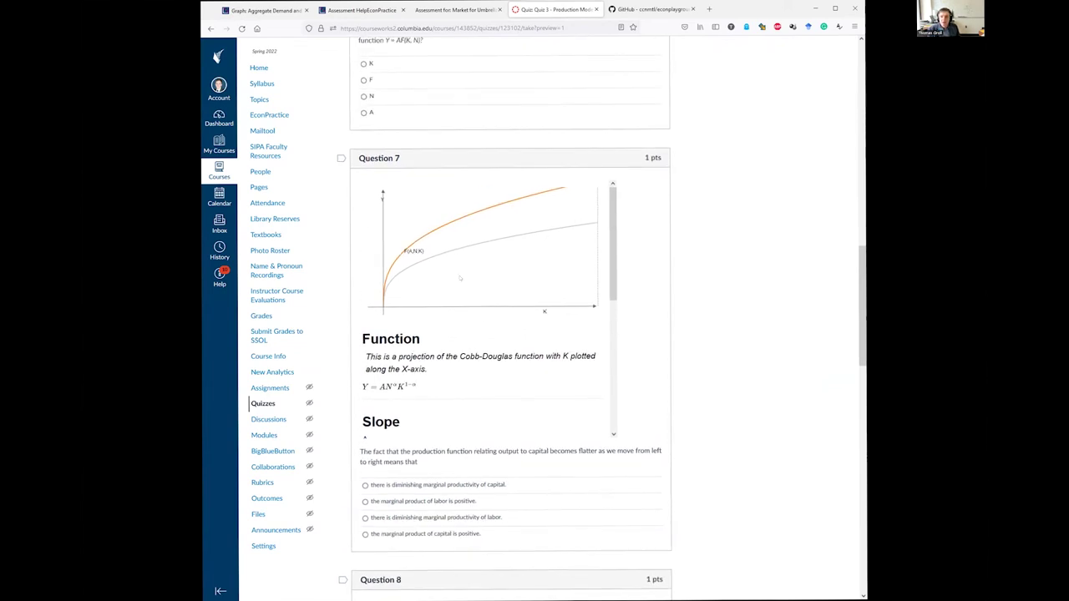
scroll(466, 273, "up", 12)
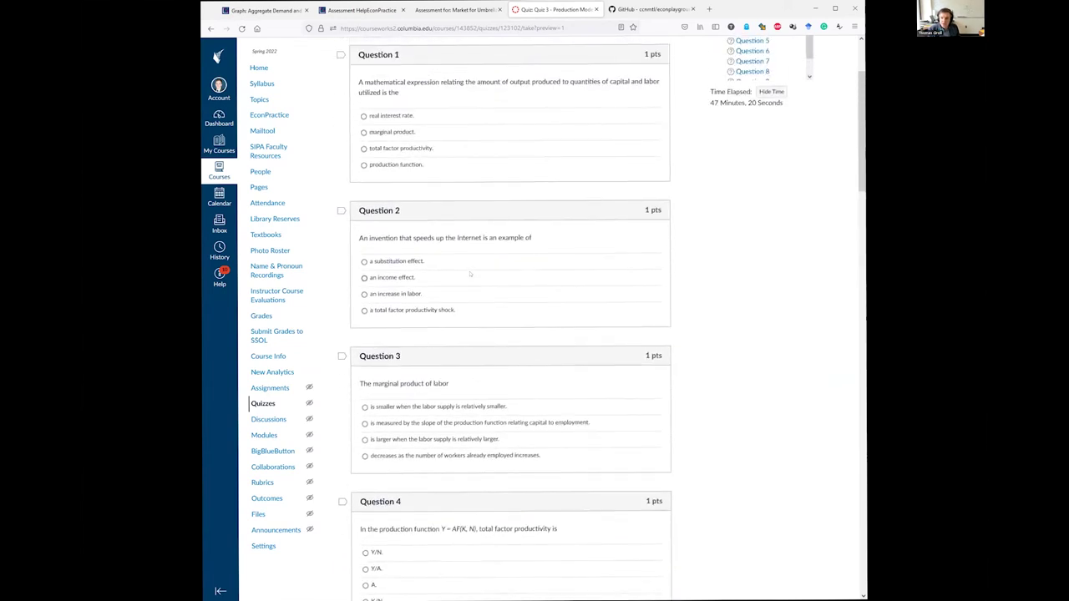
left_click(280, 14)
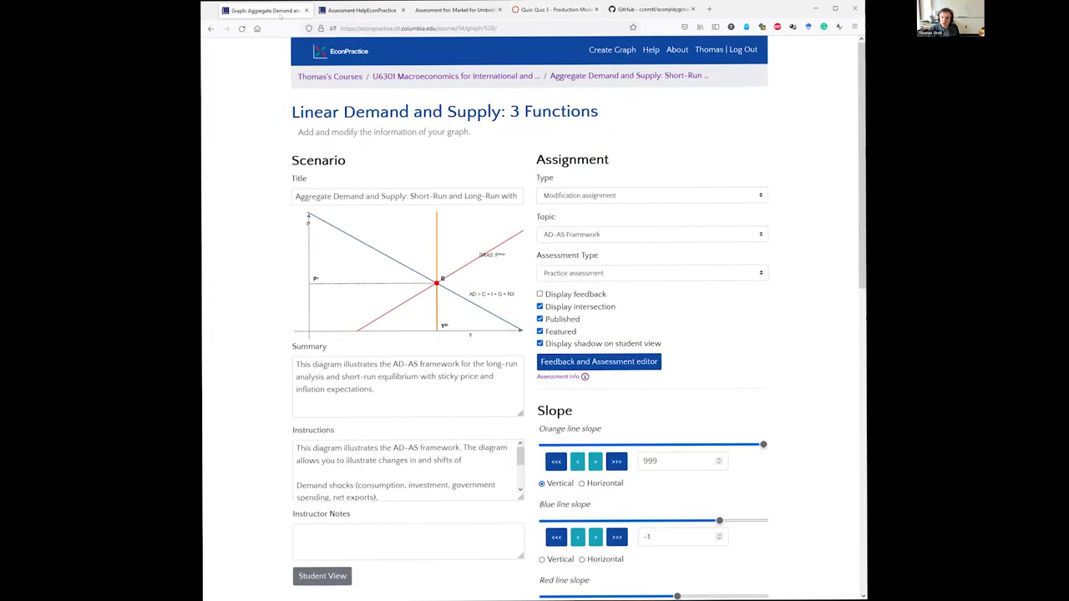